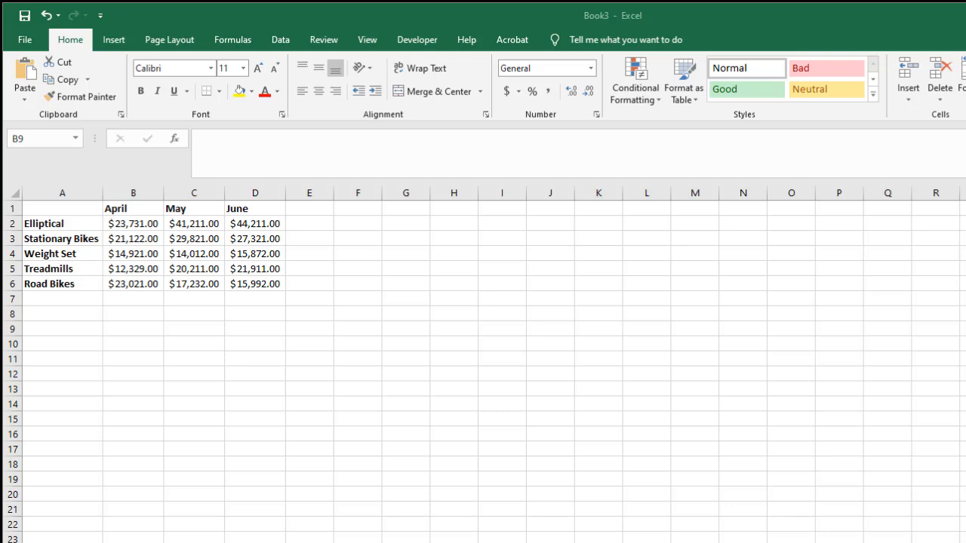
# Sum the April sales B2:B6 into B7 with AutoSum and label the row "Total" in A7.
pyautogui.click(143, 225)
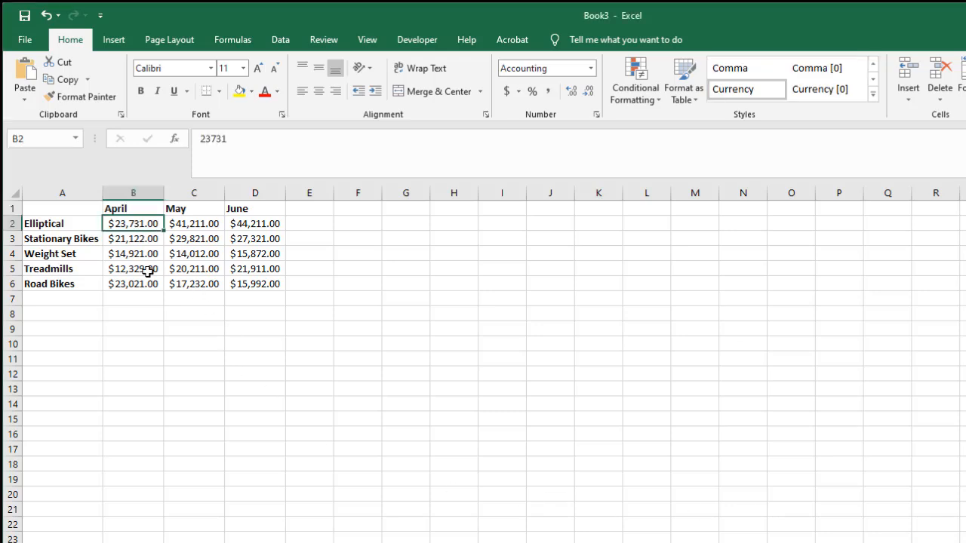
pyautogui.keyDown('shift'); pyautogui.click(140, 286); pyautogui.keyUp('shift')
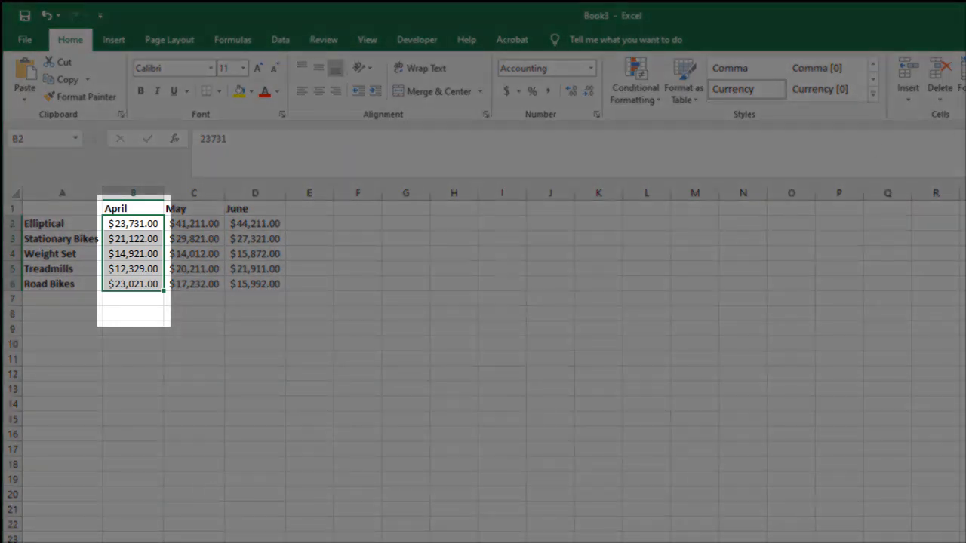
pyautogui.hotkey('alt', '=')
pyautogui.click(83, 301)
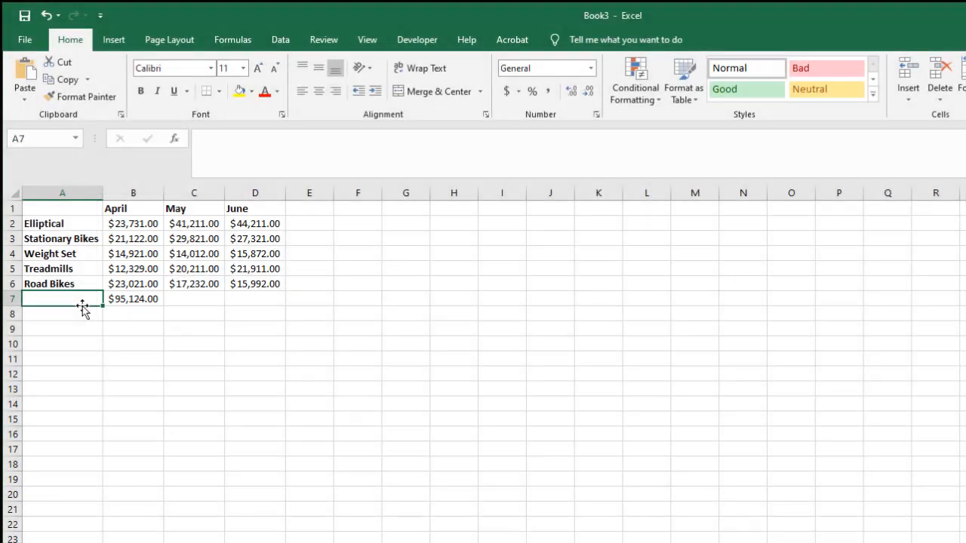
pyautogui.write('Total')
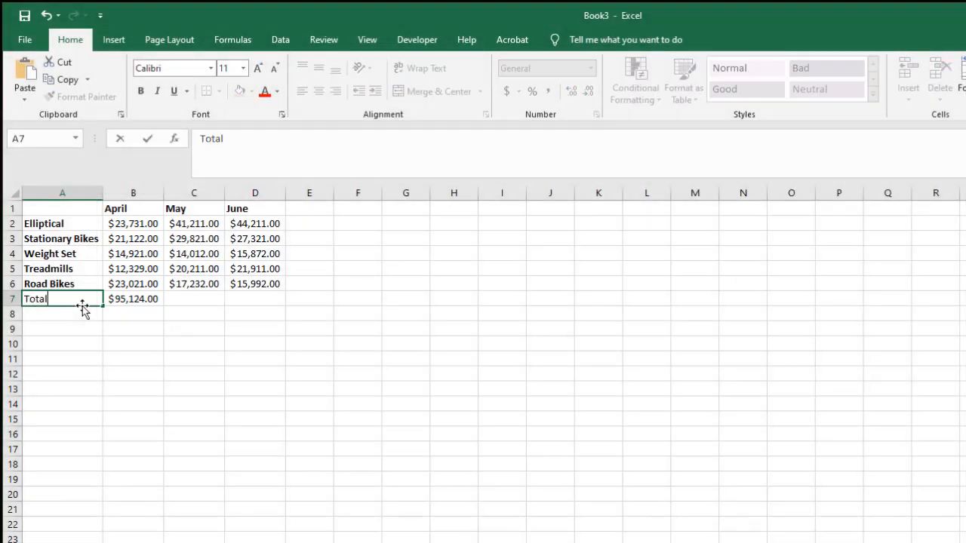
pyautogui.press('Return')
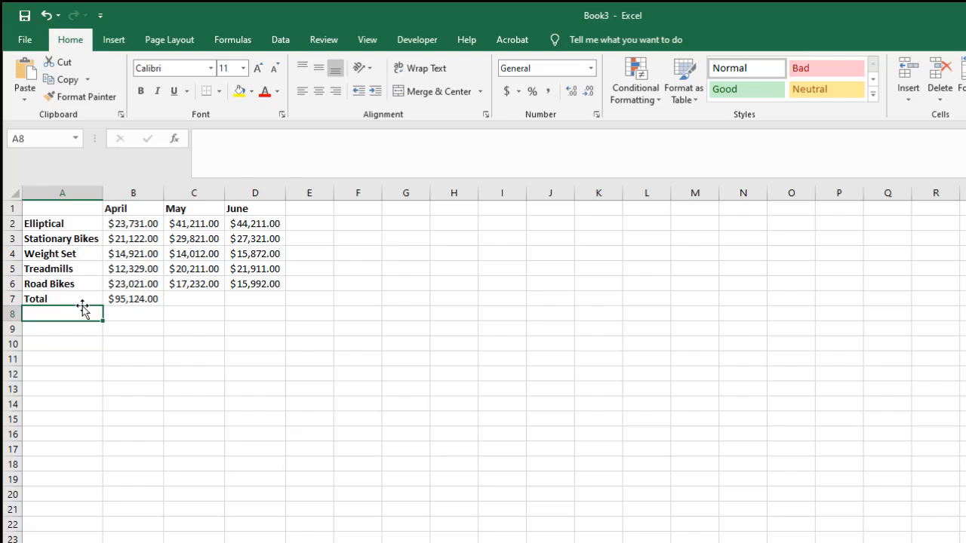
# Fill the April total formula across to May and June, and widen columns C and D to fit their totals.
pyautogui.click(127, 299)
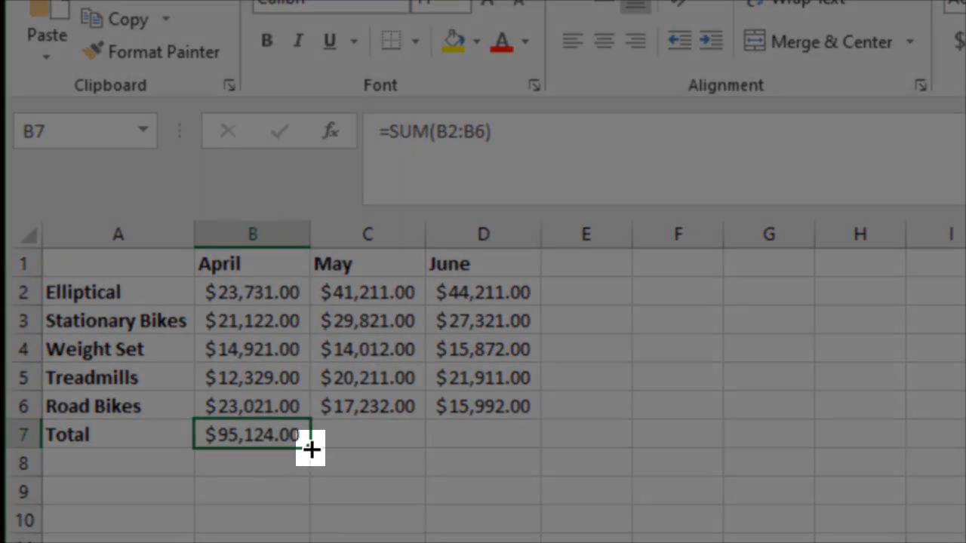
pyautogui.moveTo(310, 448); pyautogui.dragTo(522, 455)
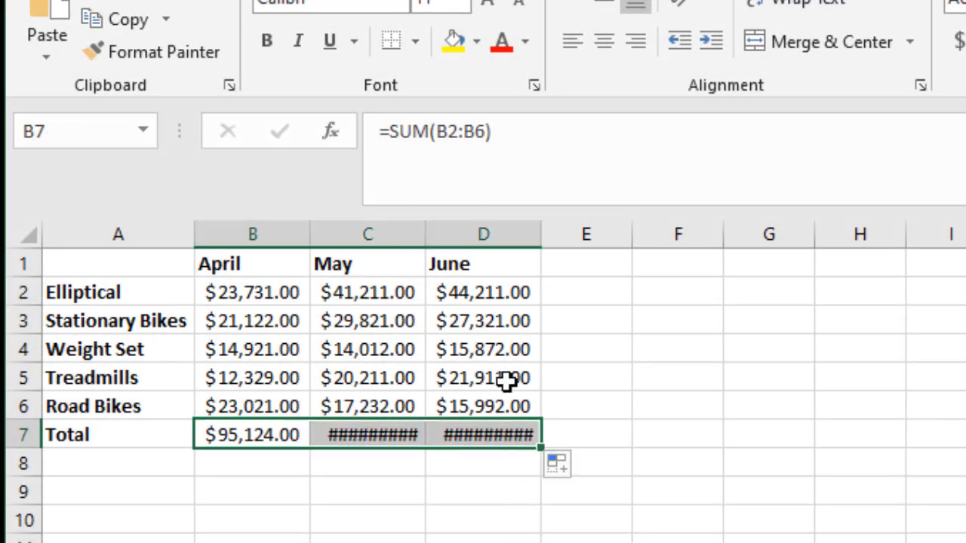
pyautogui.moveTo(425, 230); pyautogui.dragTo(435, 232)
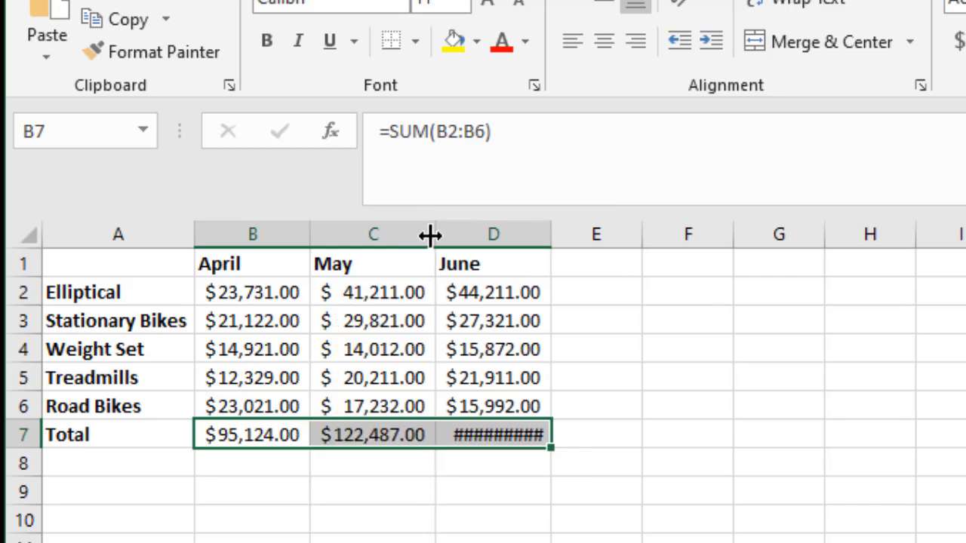
pyautogui.moveTo(550, 233); pyautogui.dragTo(560, 234)
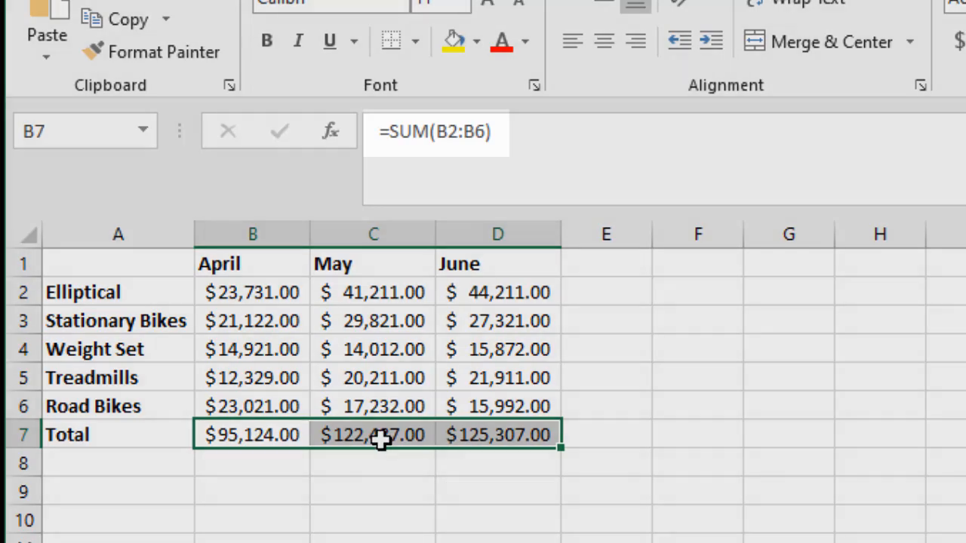
pyautogui.click(380, 441)
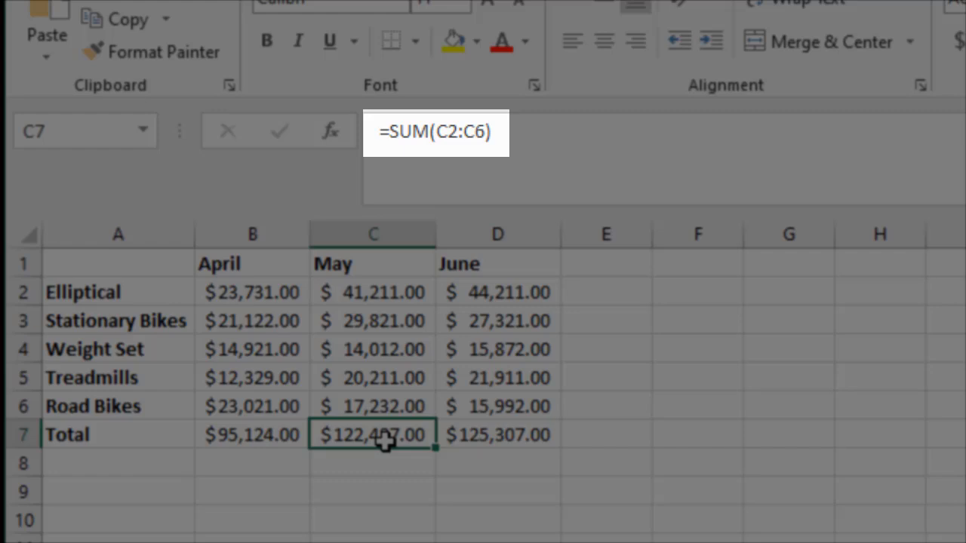
pyautogui.click(471, 444)
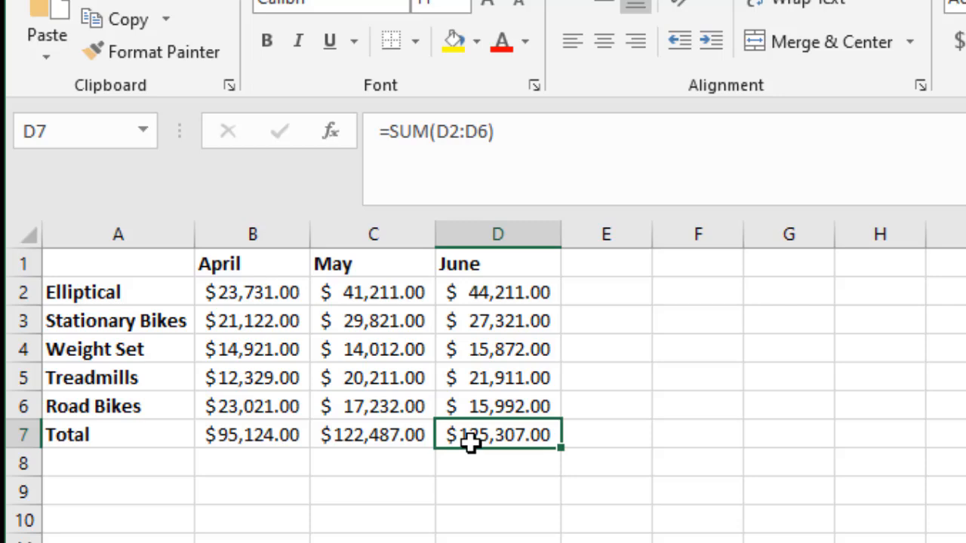
# Add the column headers "Total" in E1 and "Average" in F1.
pyautogui.click(634, 265)
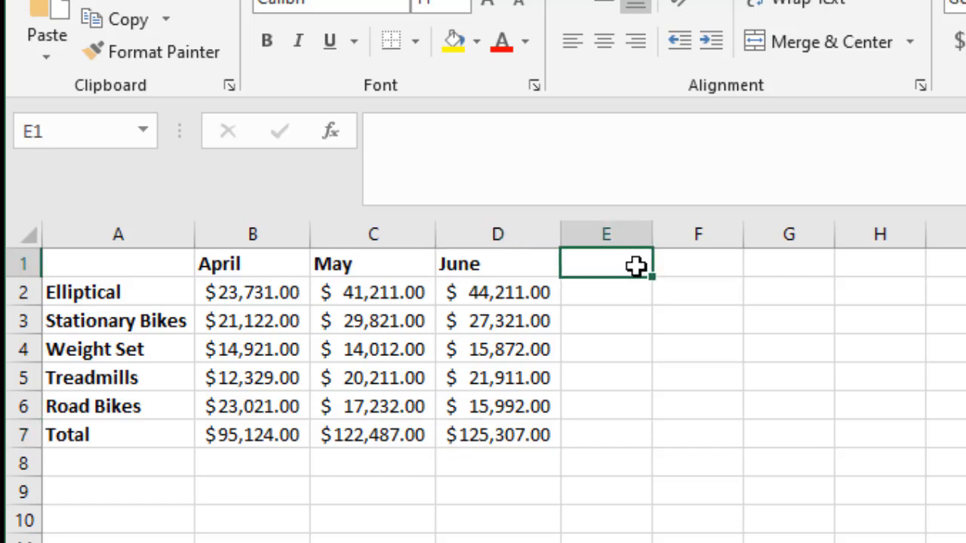
pyautogui.write('Total')
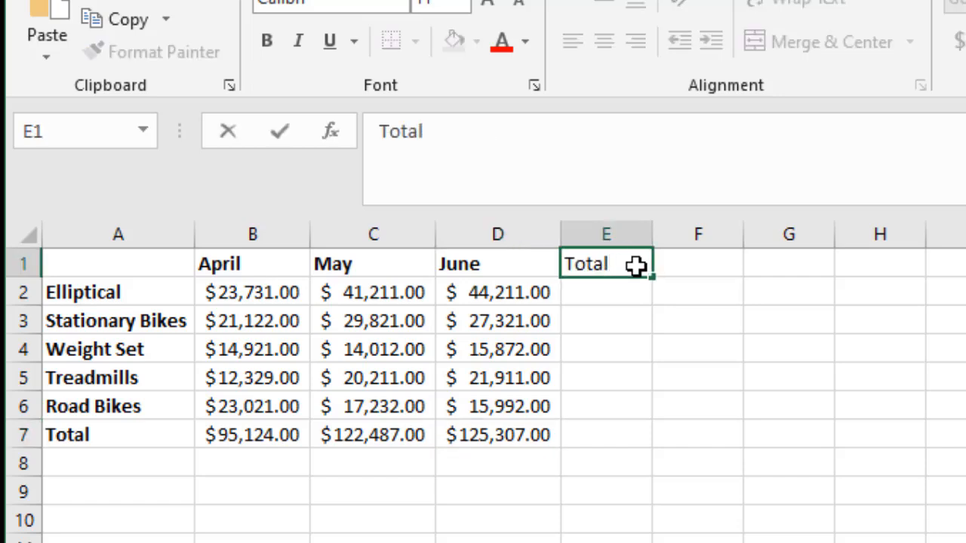
pyautogui.press('Tab')
pyautogui.write('Average')
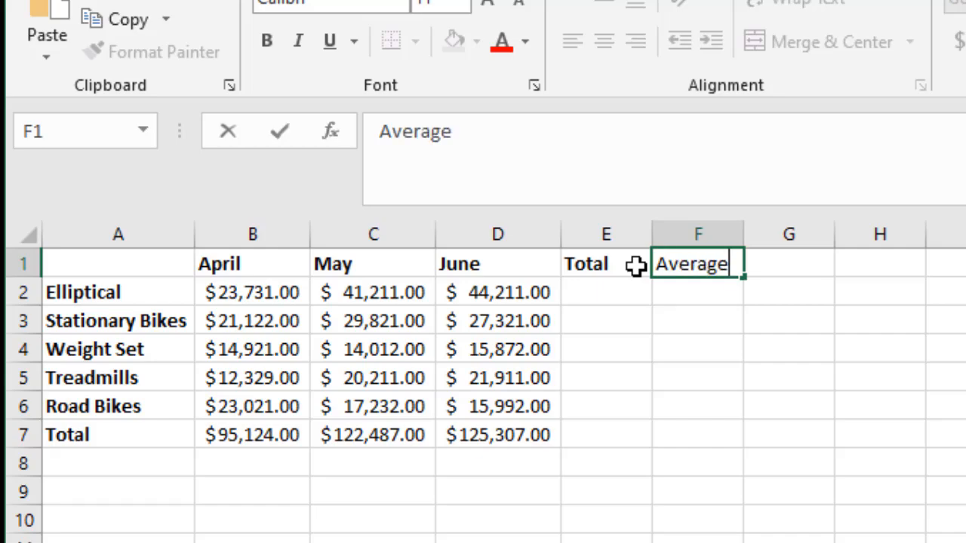
pyautogui.press('Return')
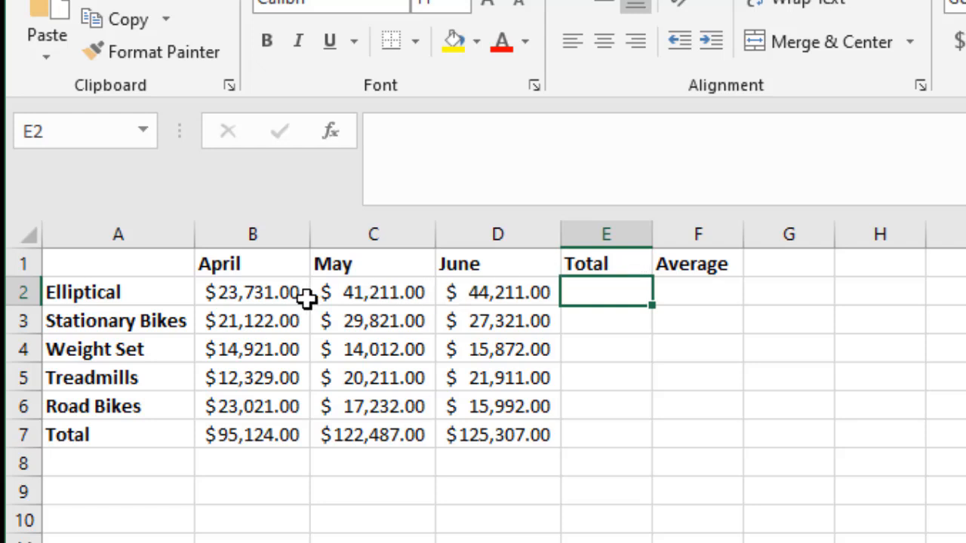
# Sum the Elliptical sales B2:D2 into E2 with AutoSum and widen column E to fit the result.
pyautogui.click(278, 294)
pyautogui.keyDown('shift'); pyautogui.click(475, 298); pyautogui.keyUp('shift')
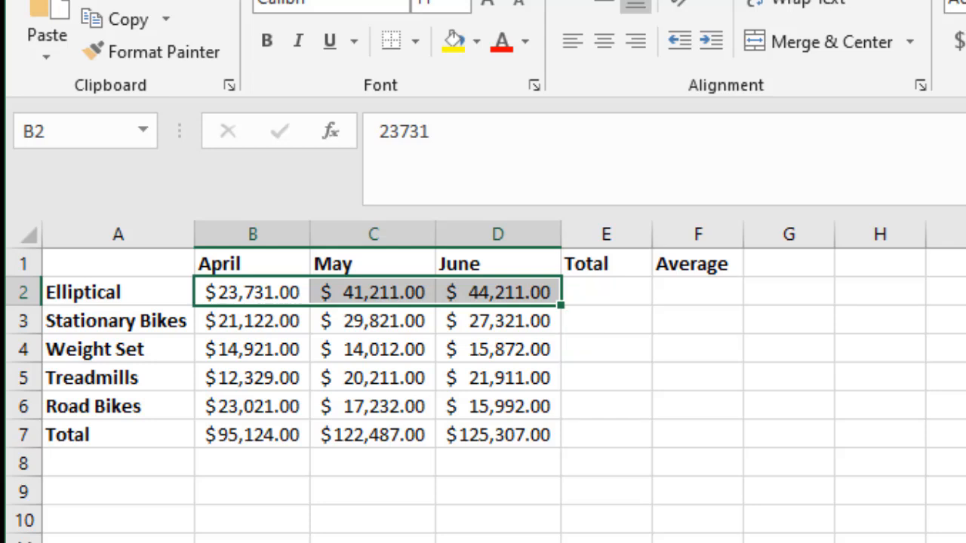
pyautogui.hotkey('alt', '=')
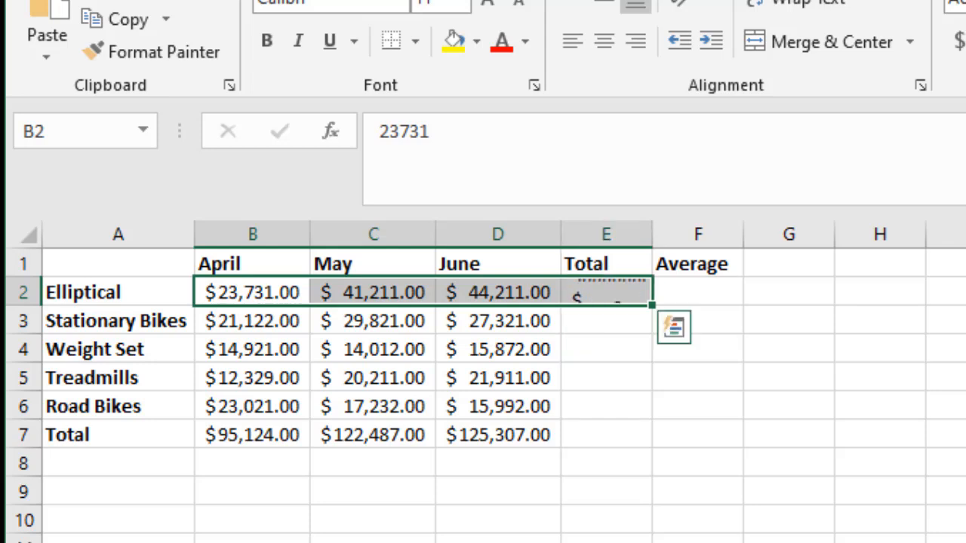
pyautogui.moveTo(653, 242); pyautogui.dragTo(685, 223)
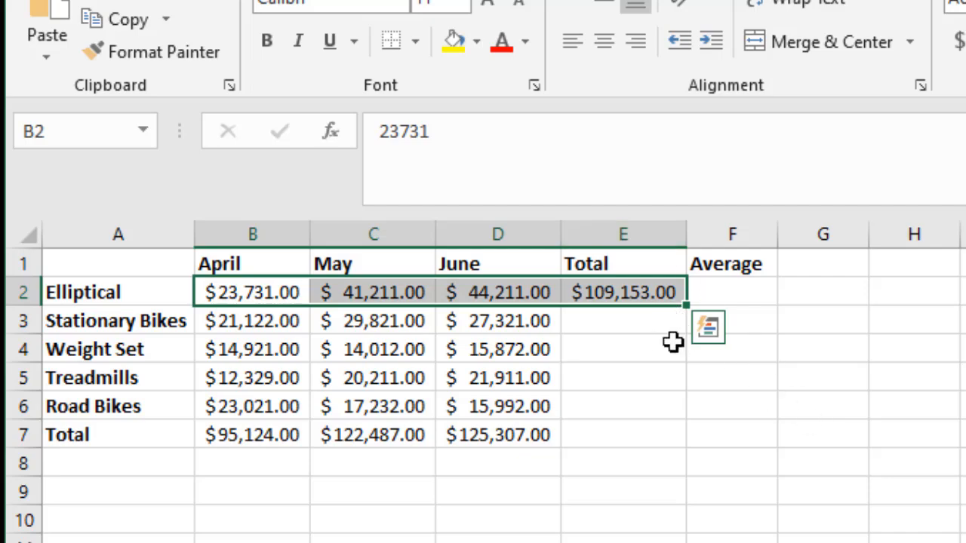
pyautogui.click(653, 329)
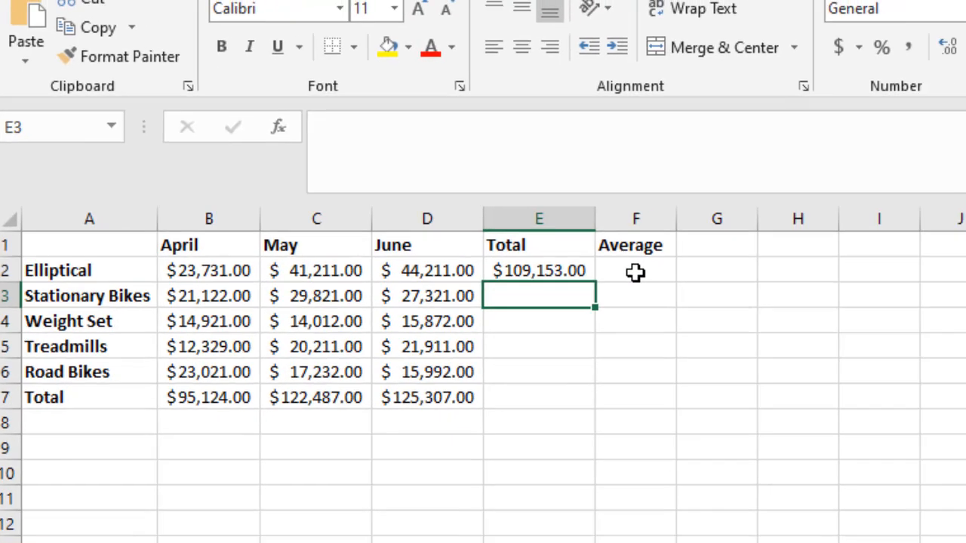
# Average the Elliptical sales B2:D2 into F2 with AutoSum's Average function and autofit column F.
pyautogui.click(635, 273)
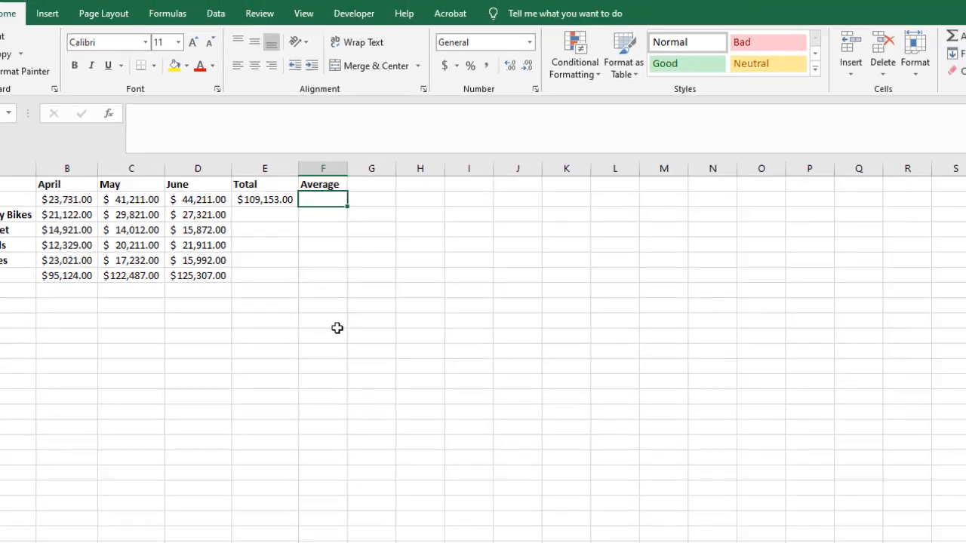
pyautogui.click(209, 270)
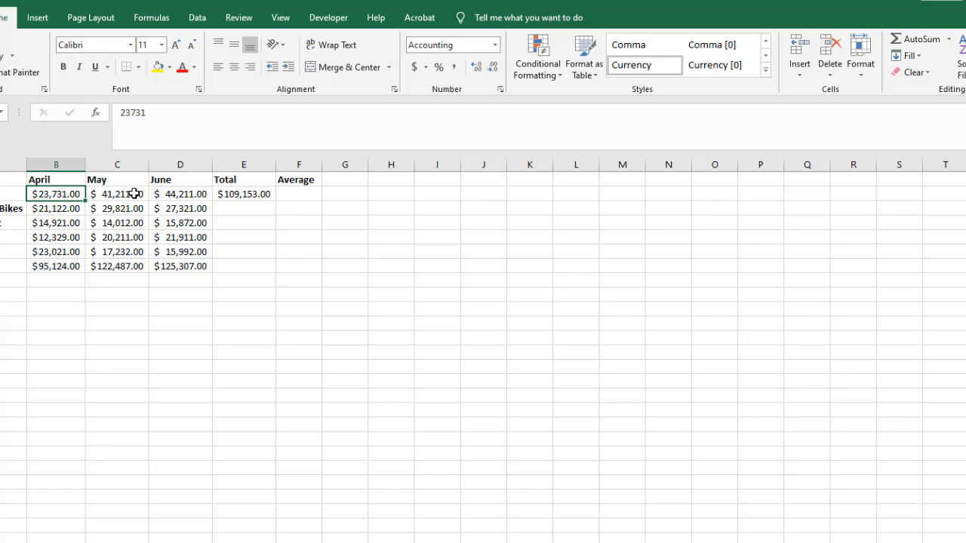
pyautogui.keyDown('shift'); pyautogui.click(181, 195); pyautogui.keyUp('shift')
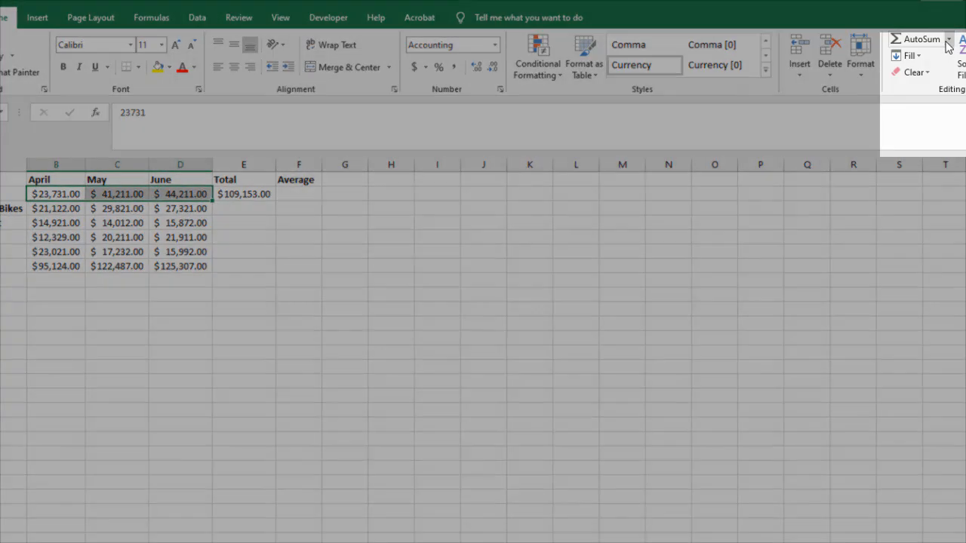
pyautogui.click(948, 38)
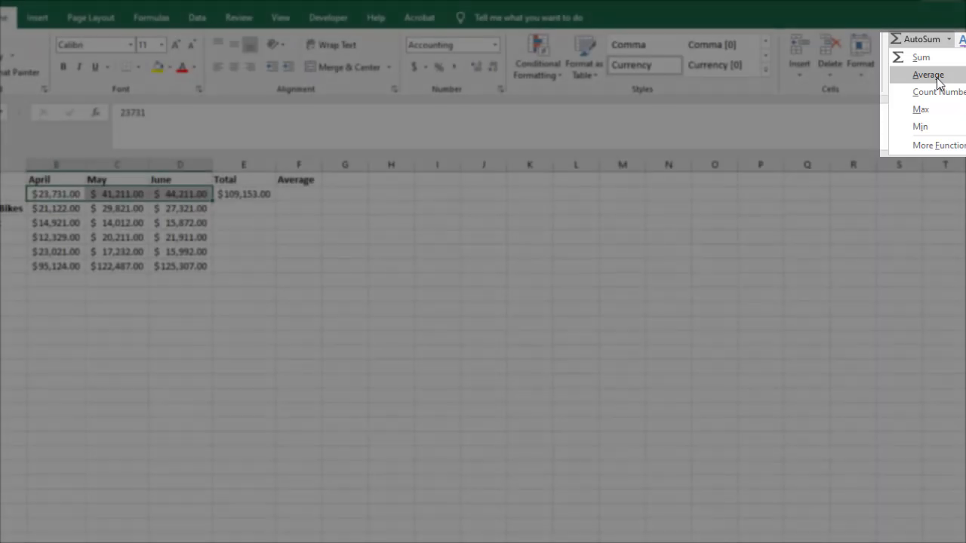
pyautogui.click(934, 76)
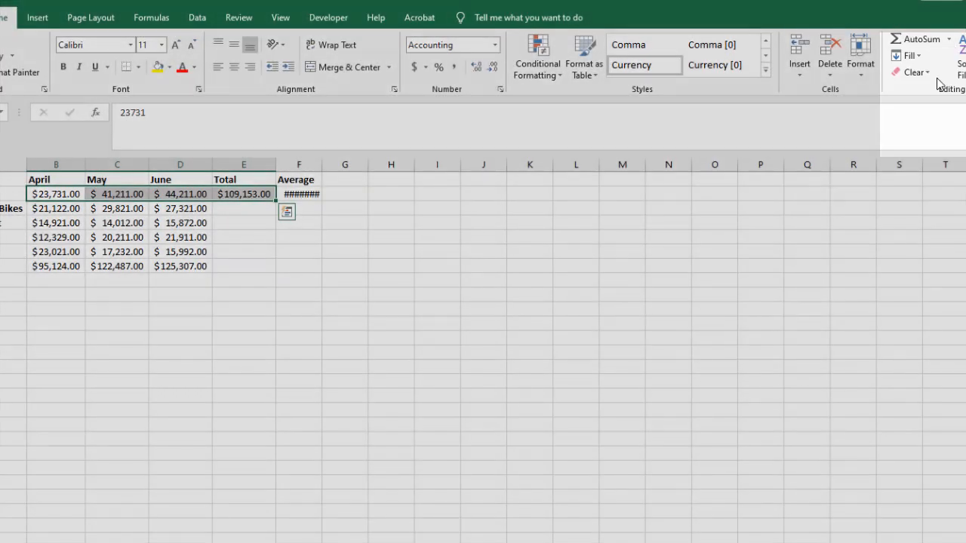
pyautogui.click(318, 195)
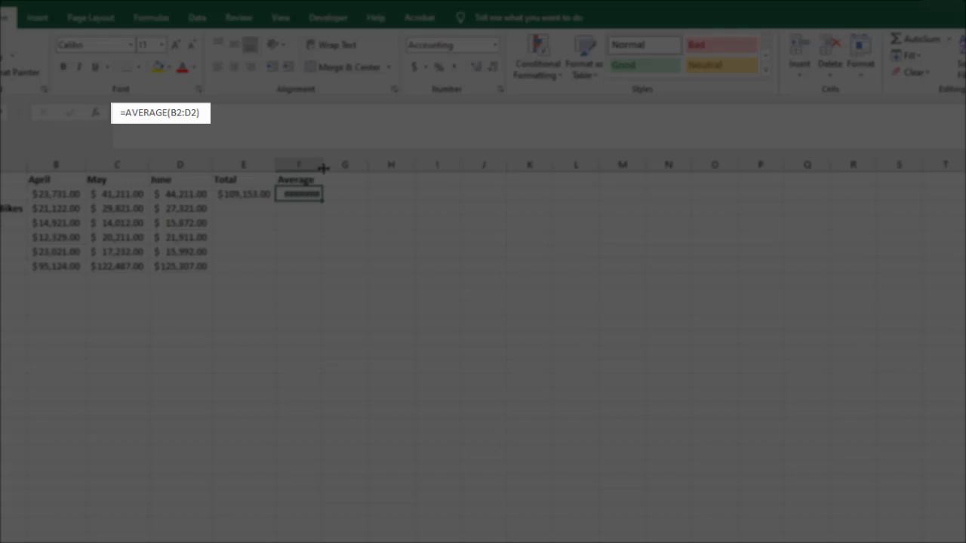
pyautogui.doubleClick(322, 166)
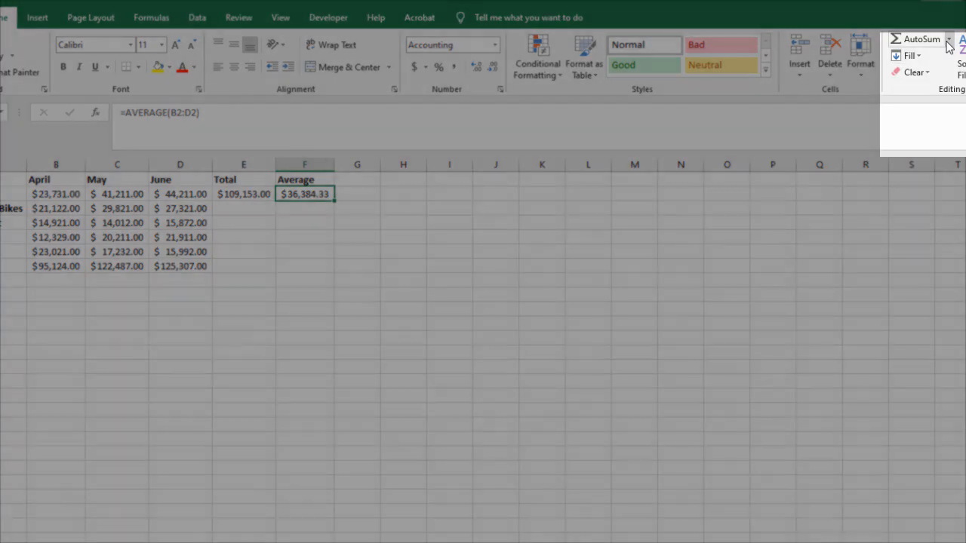
pyautogui.click(948, 44)
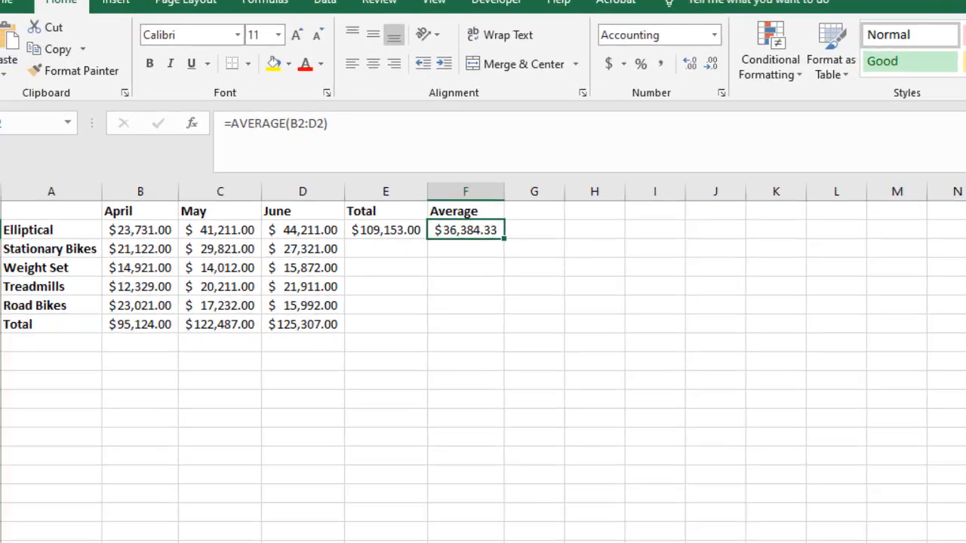
# Fill the Total and Average formulas from E2:F2 down through the Road Bikes row.
pyautogui.click(362, 227)
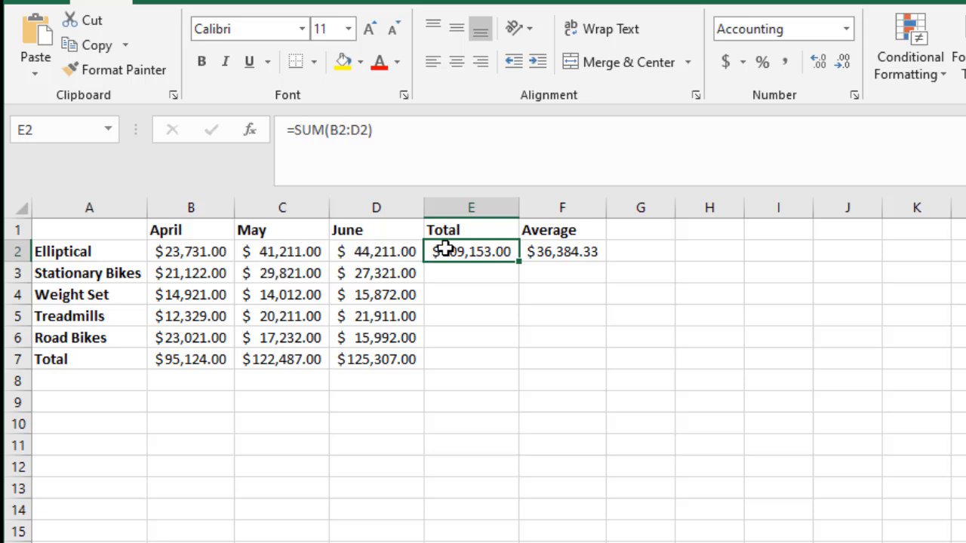
pyautogui.keyDown('shift'); pyautogui.click(565, 253); pyautogui.keyUp('shift')
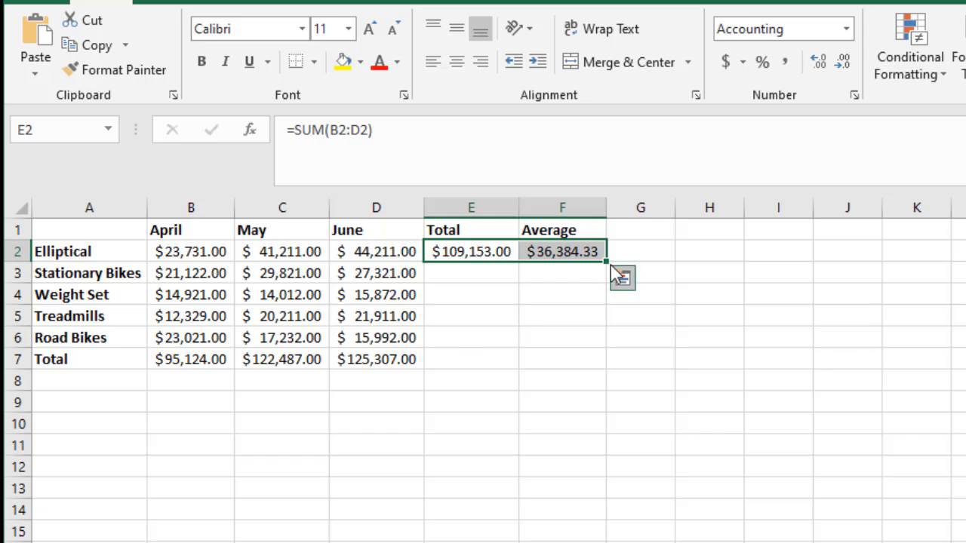
pyautogui.moveTo(607, 261); pyautogui.dragTo(597, 357)
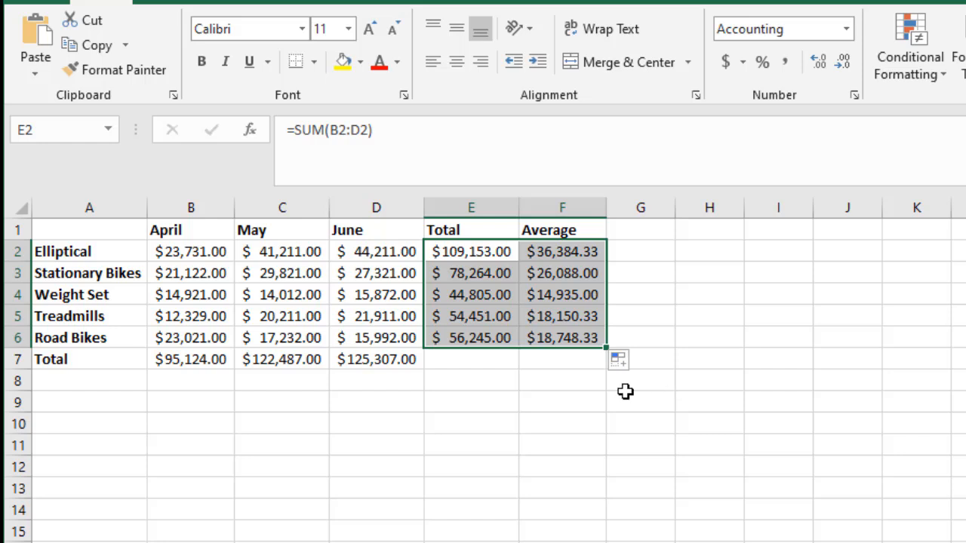
pyautogui.click(550, 380)
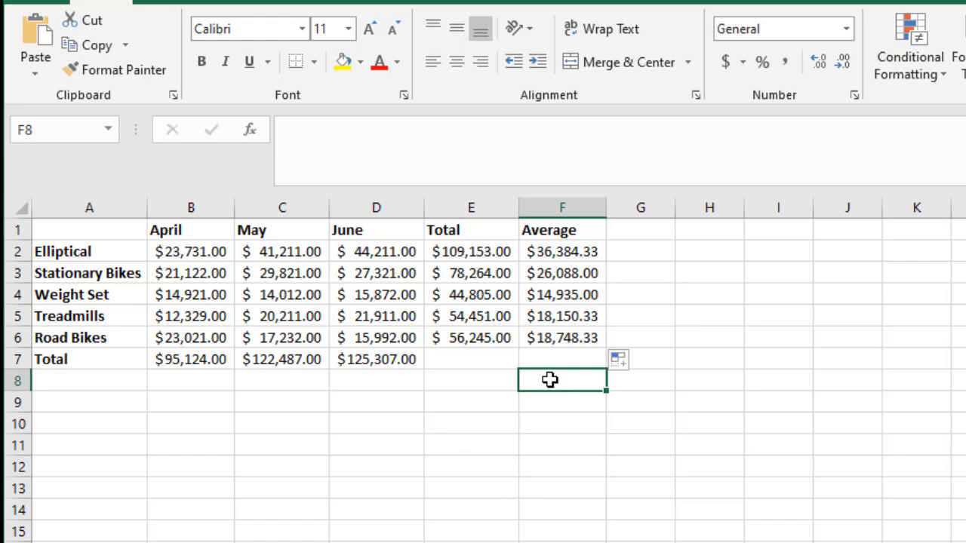
# Open the Road Bikes average formula in F6 to examine which cells it references.
pyautogui.click(562, 338)
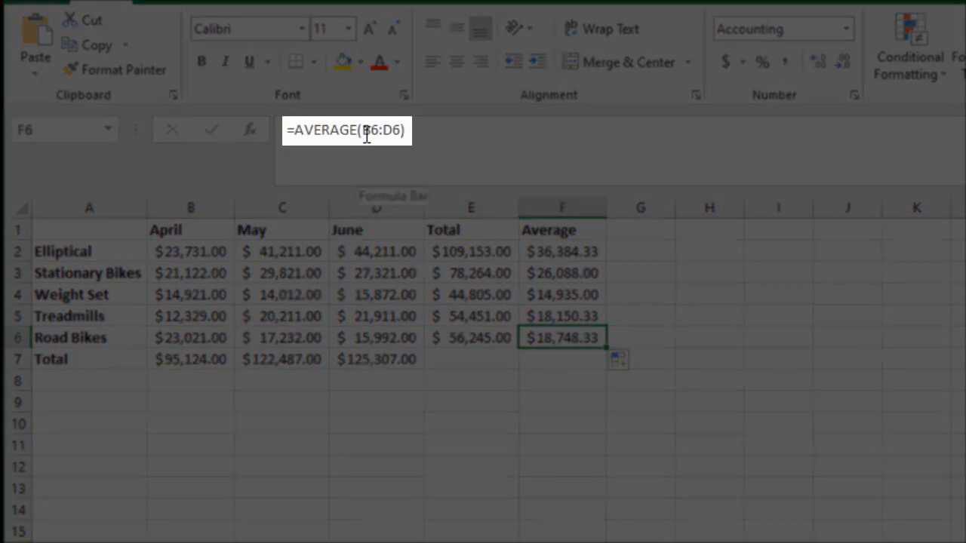
pyautogui.click(364, 131)
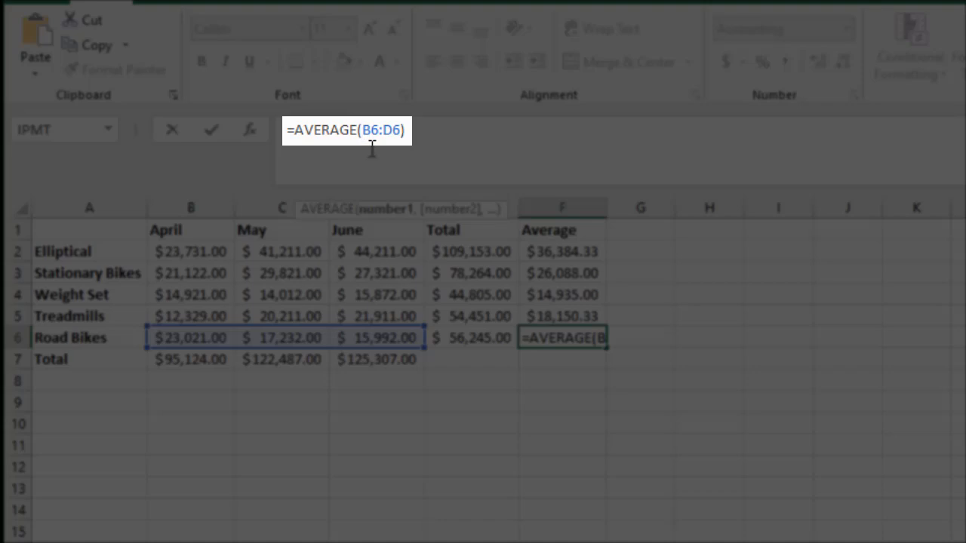